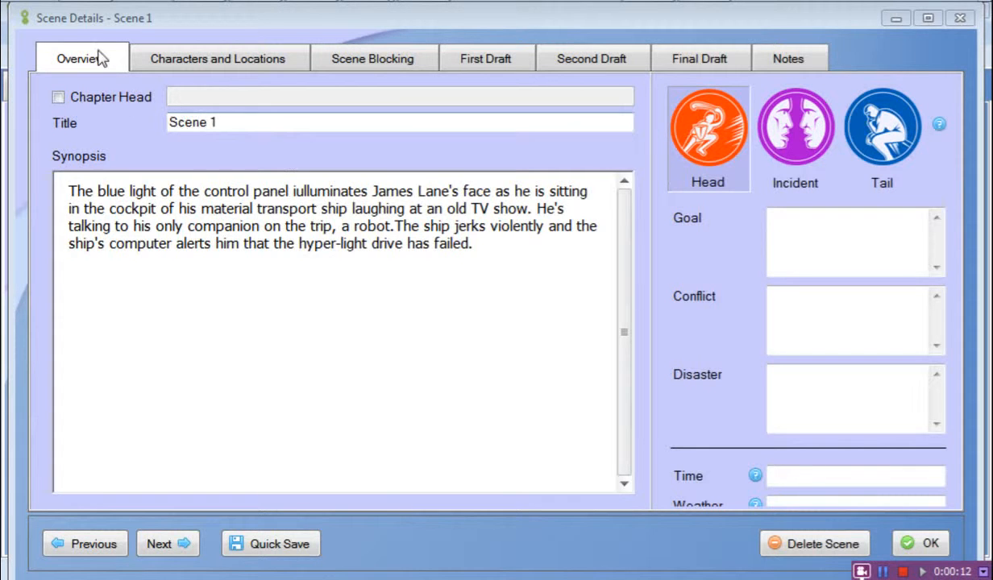
- Mark Scene 1 as a chapter head with the chapter title "Chapter One"
left_click(63, 49)
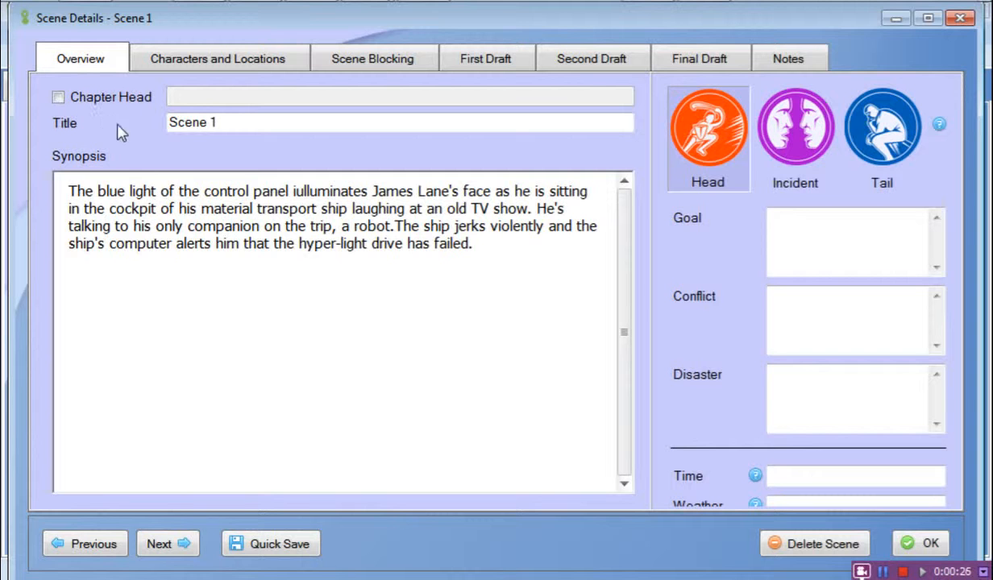
left_click(58, 97)
left_click(182, 93)
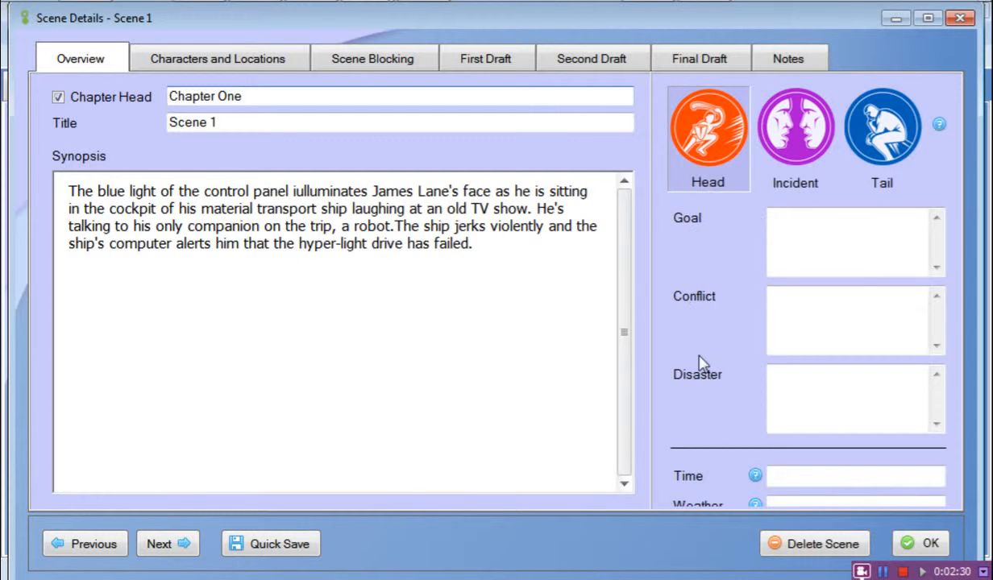
- Switch Scene 1 to the Tail type, read the Goal to Decision Cycle guide through to its end and close it
left_click(887, 142)
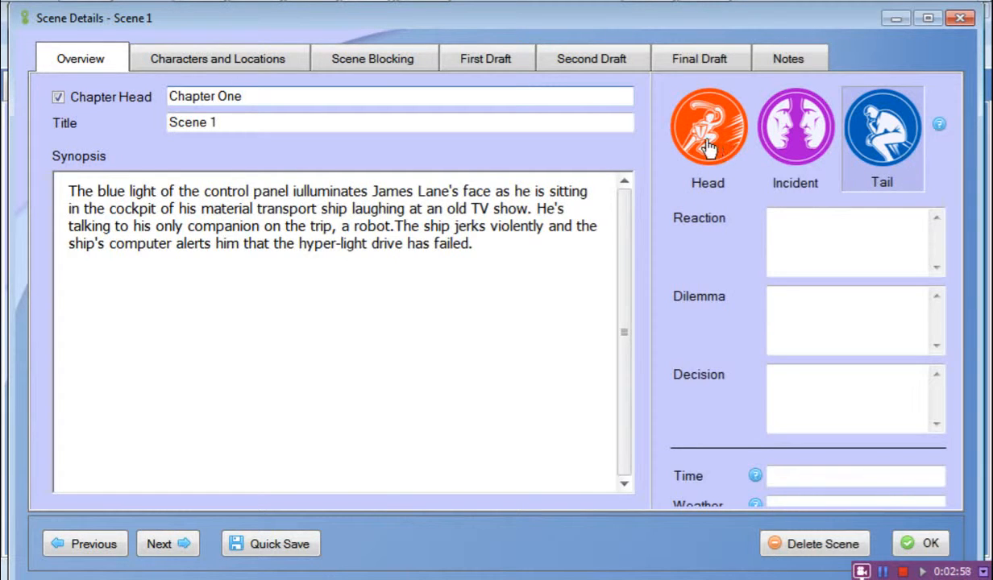
left_click(939, 124)
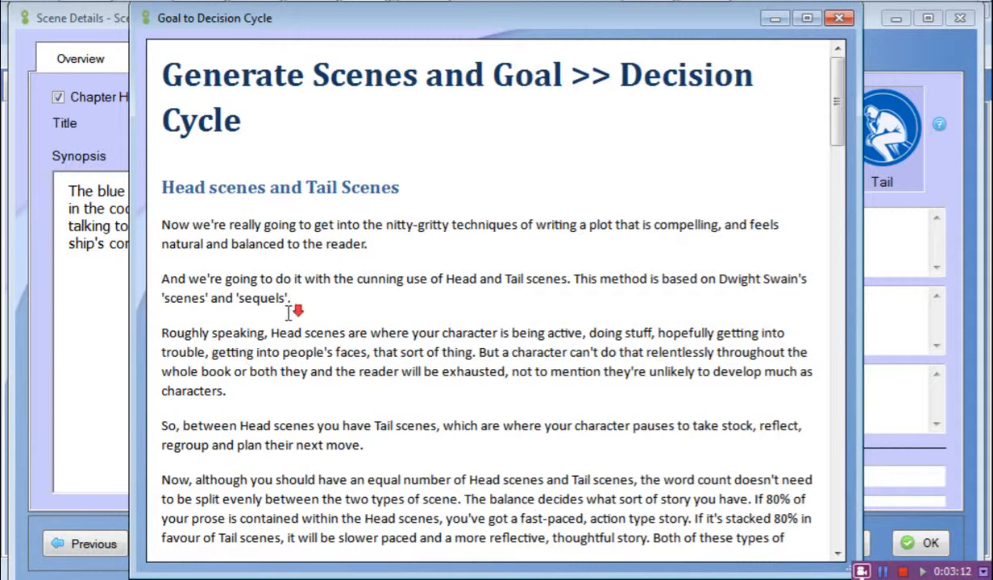
left_click_drag(837, 106, 839, 516)
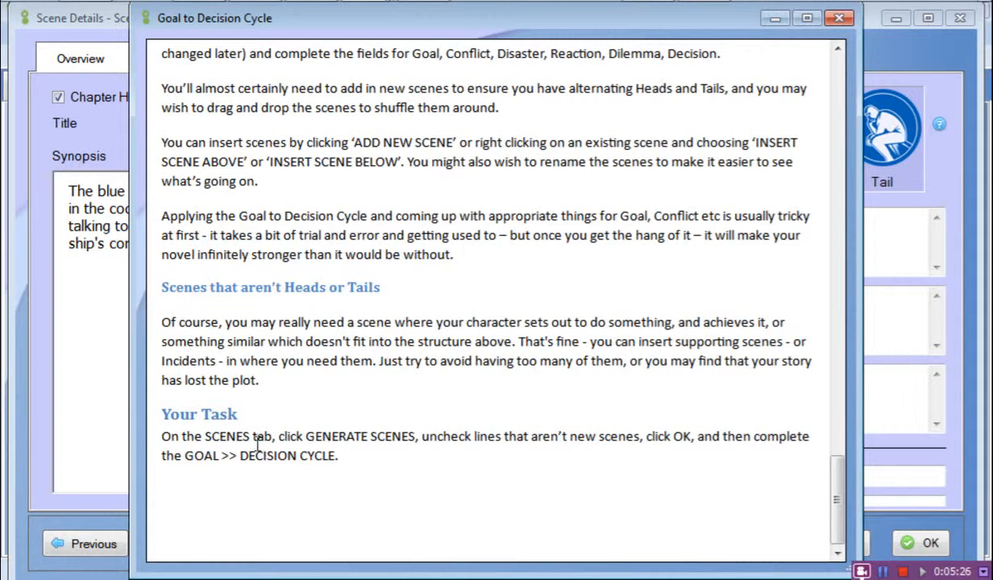
left_click(839, 18)
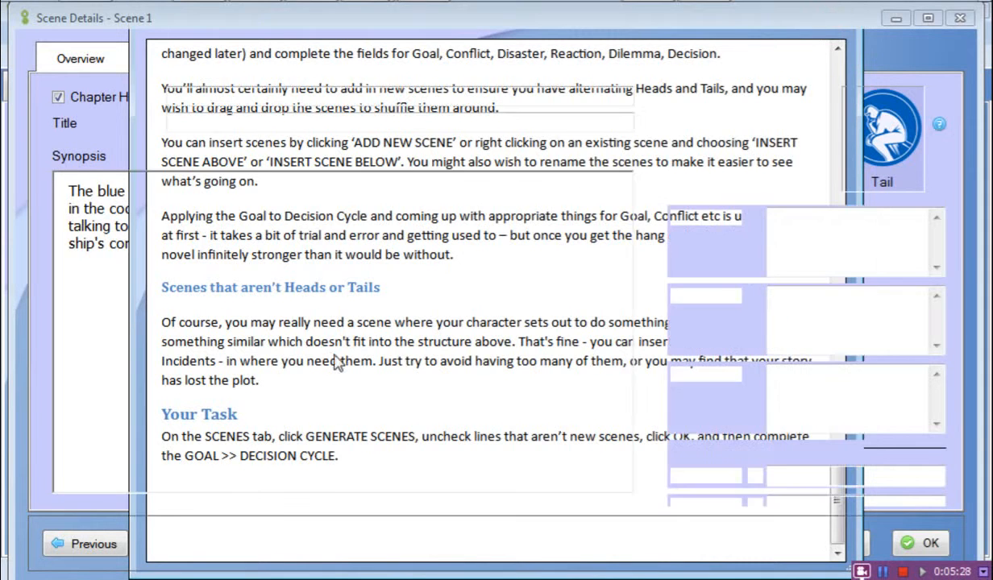
key("alt+Tab")
key("alt+Tab")
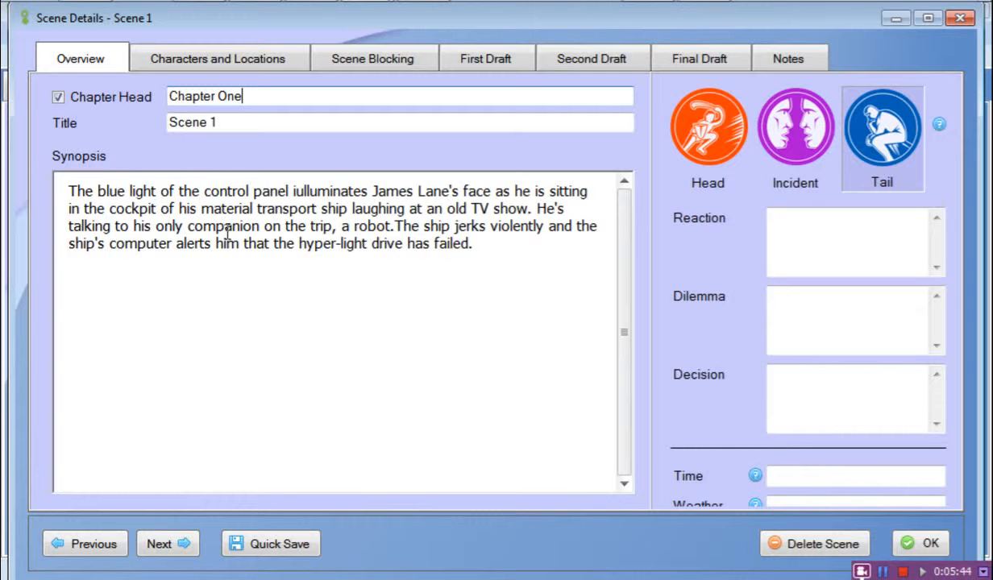
- Set Scene 1 as a Head scene and enter the goal "Get his cargo to where it has to be"
left_click(705, 142)
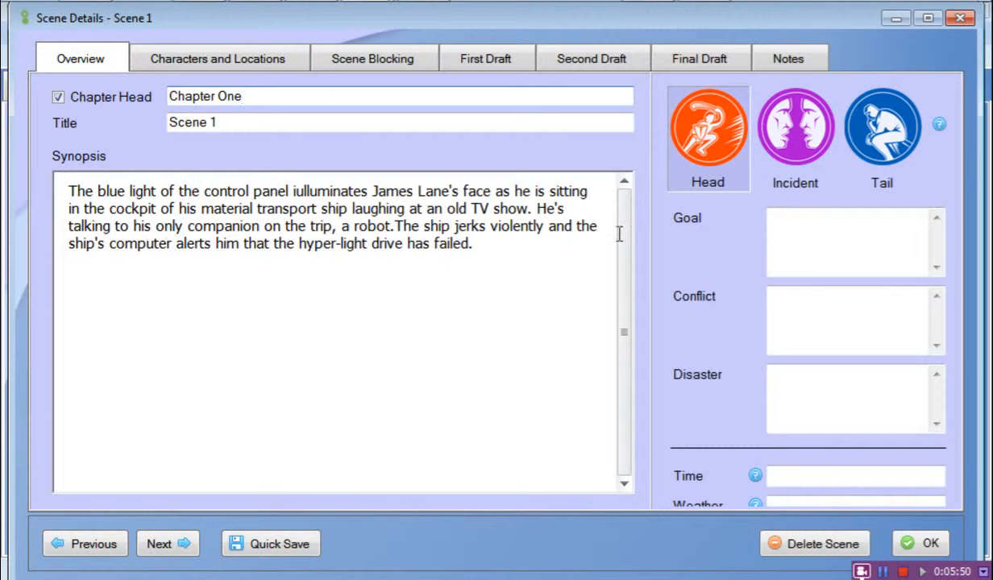
left_click(789, 222)
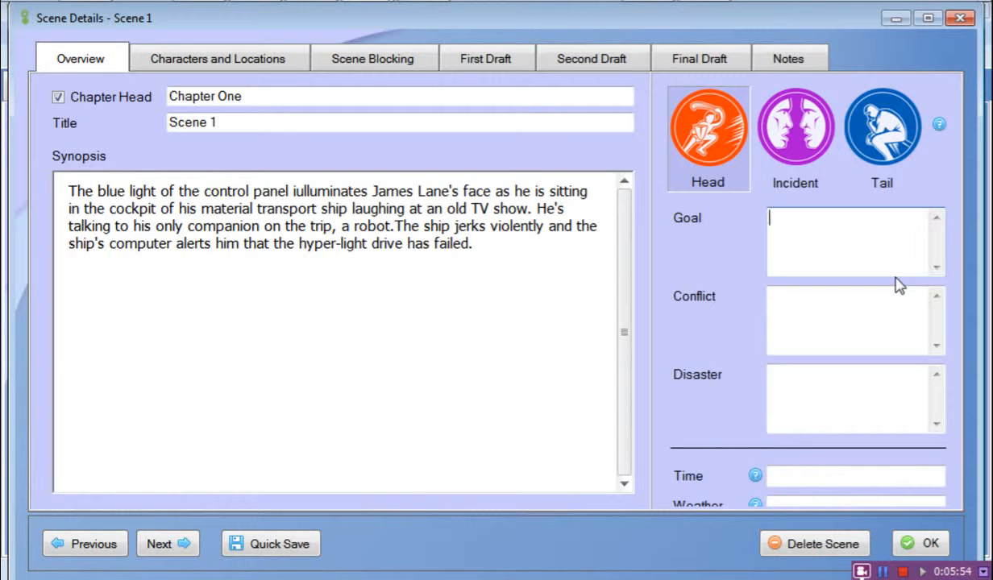
type("Get hois")
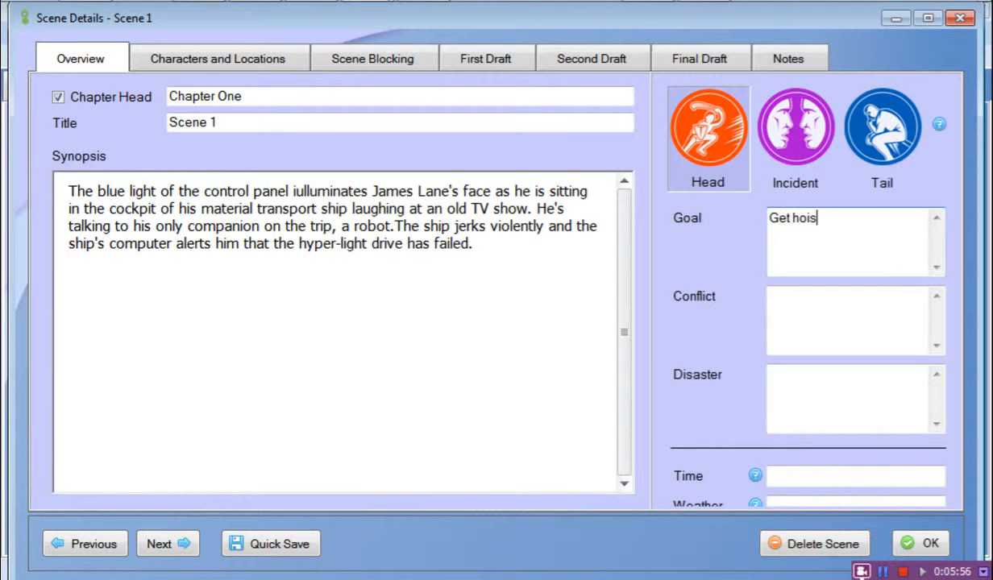
key("BackSpace")
key("BackSpace")
key("BackSpace")
key("BackSpace")
type("his cargo to where it")
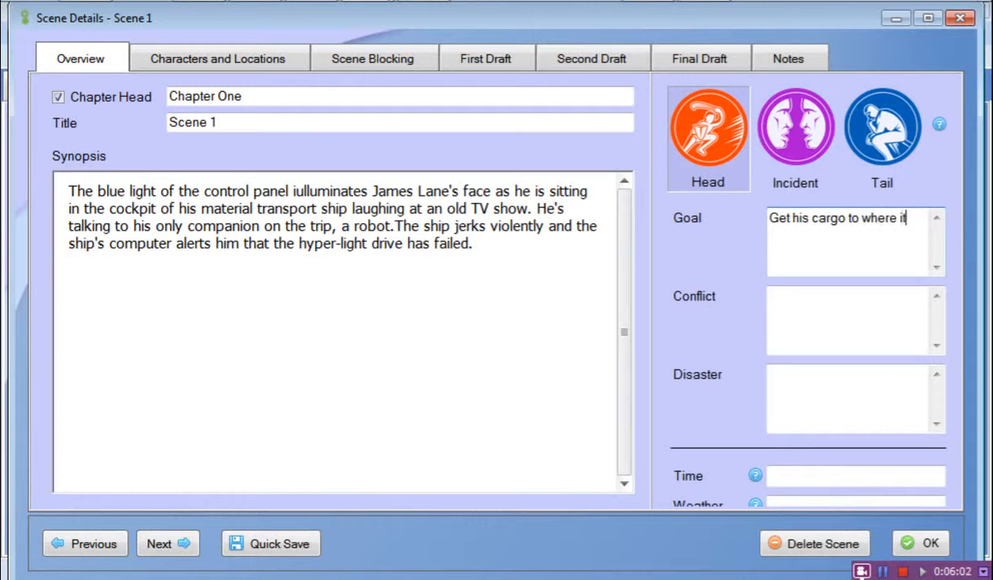
type(" has to be")
- Enter "The hyper drive fails" as the scene's conflict and start the disaster text with "S"
left_click(790, 309)
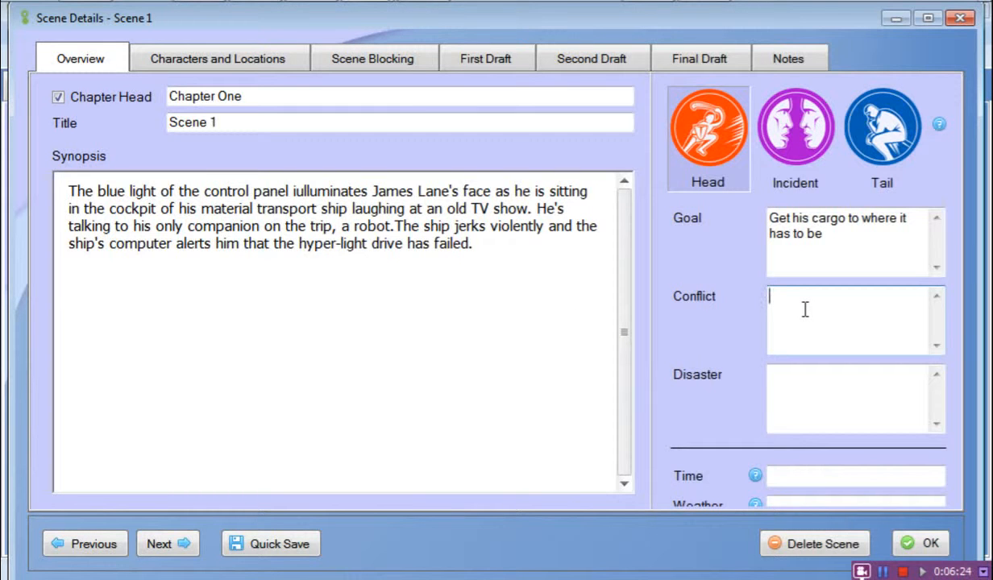
type("The hyper drive fails")
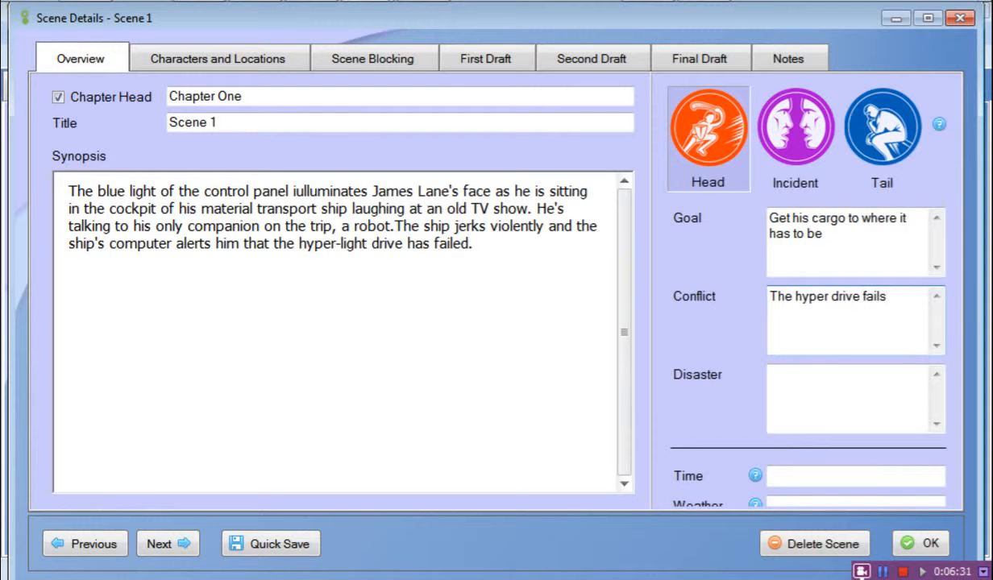
left_click(800, 390)
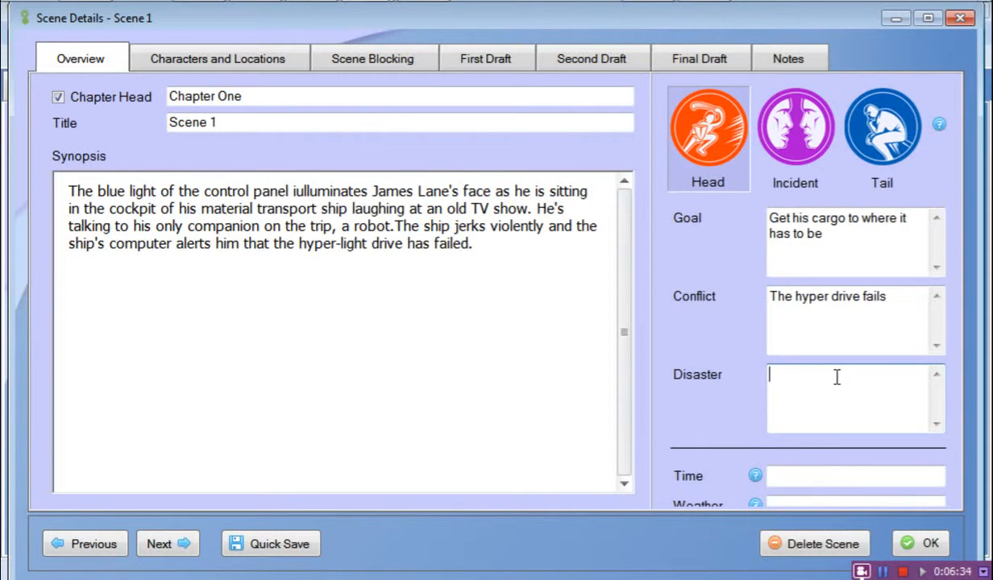
type("Sho")
key("BackSpace")
key("BackSpace")
- Extend the conflict text with ", and he learns he's got to do a spacewalk, and he hates space walks"
left_click(910, 302)
type(", and he learns he's got to do a spacewalk")
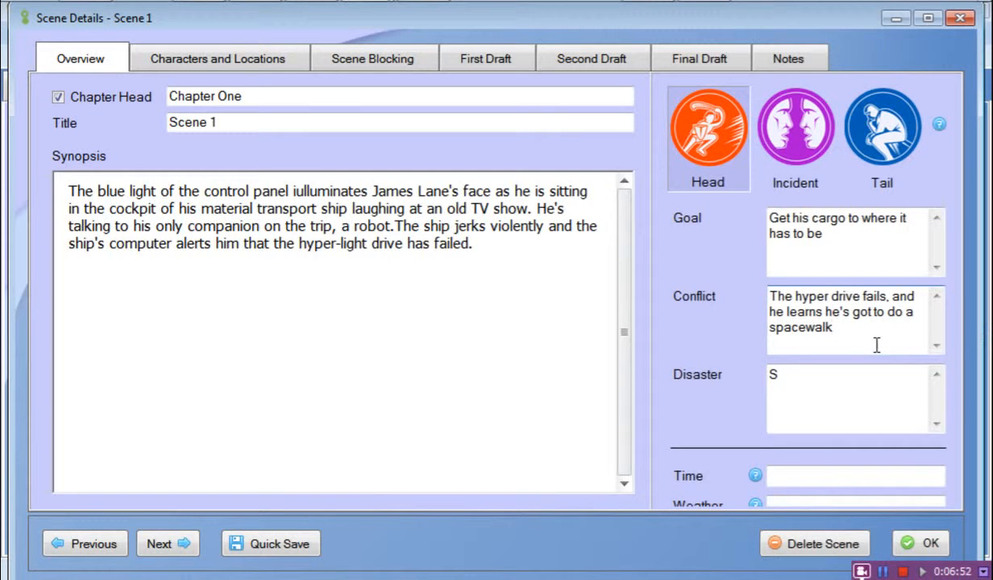
type(", and he hates spcac")
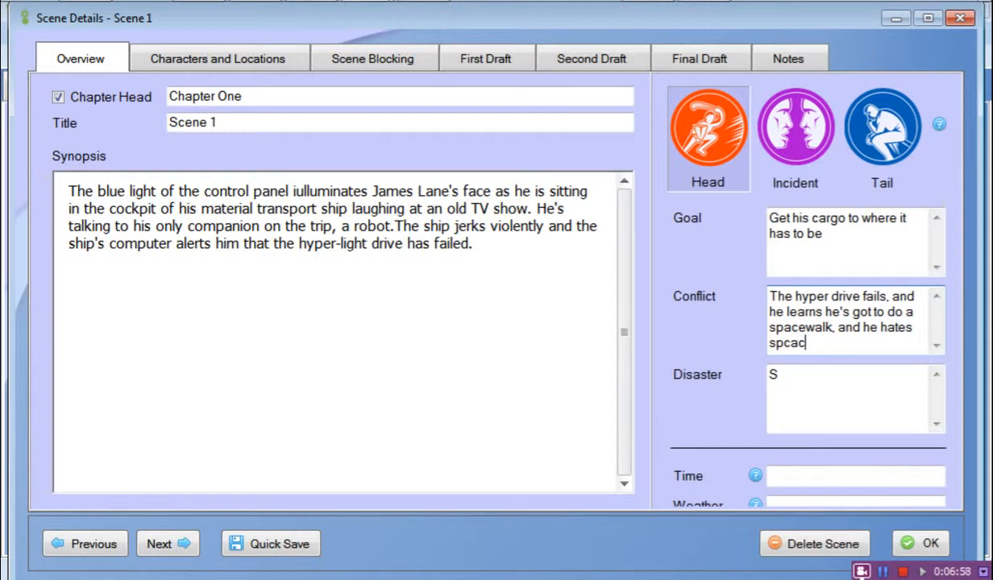
key("BackSpace")
key("BackSpace")
key("BackSpace")
type("ace walks")
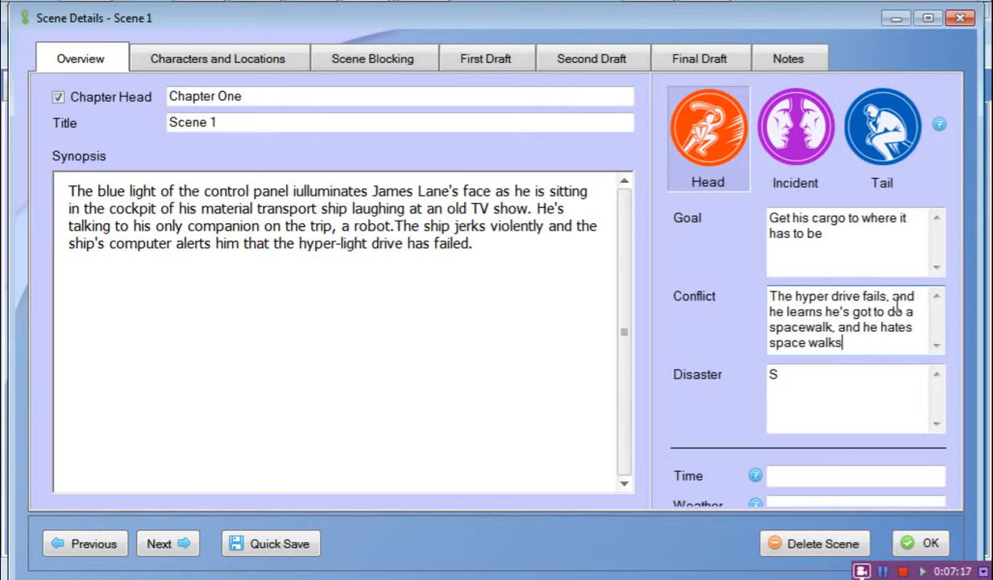
- Move "he learns he's got to do a spacewalk, and he hates space walks" from the conflict to the disaster, replacing the "S"
left_click_drag(771, 313, 844, 344)
key("ctrl+c")
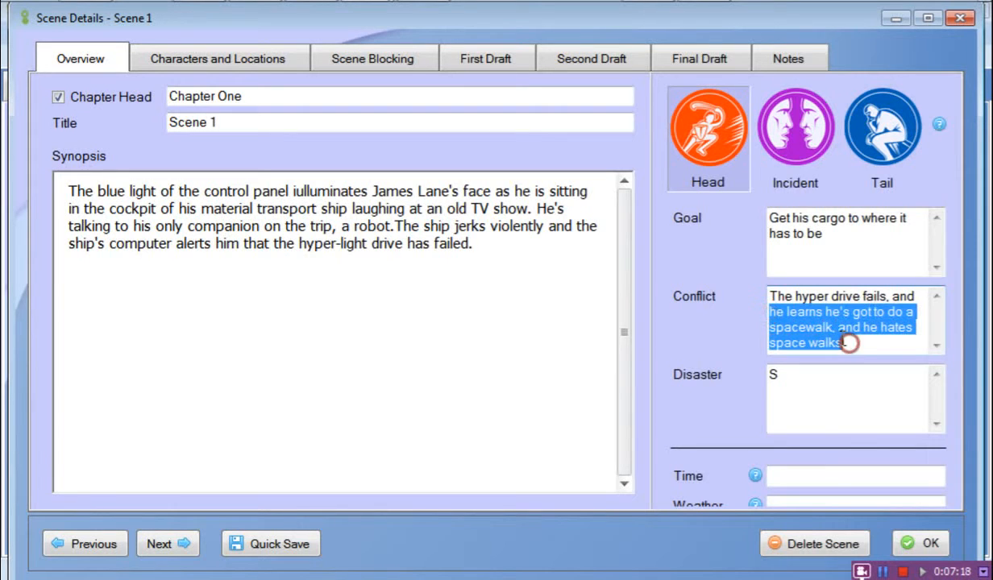
right_click(810, 331)
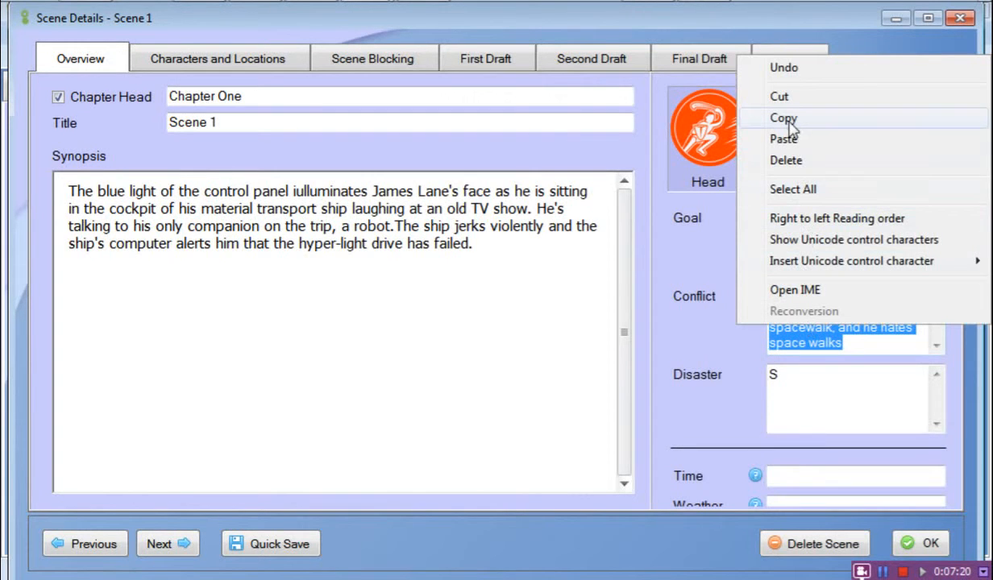
left_click(780, 96)
left_click_drag(790, 373, 725, 372)
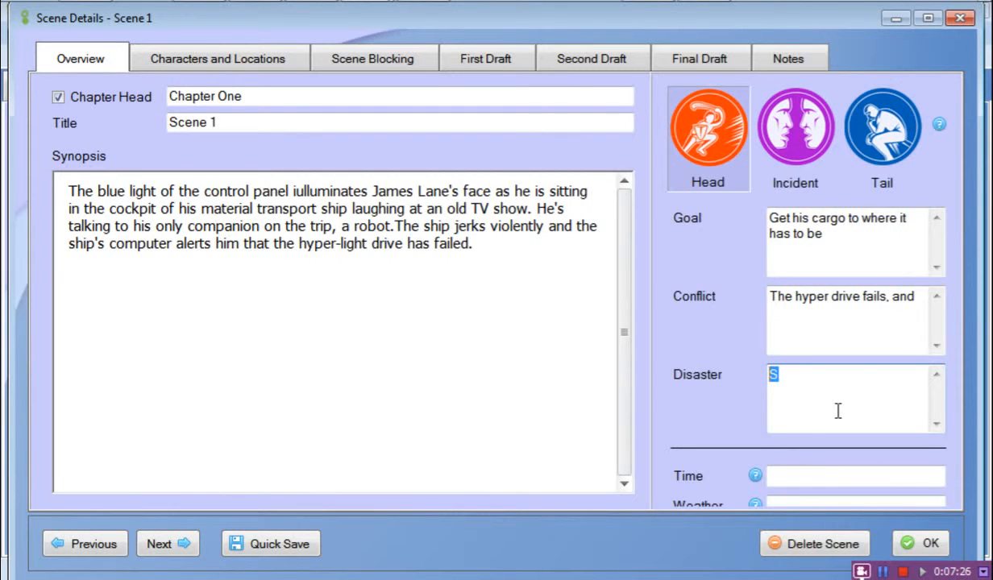
right_click(773, 384)
left_click(784, 188)
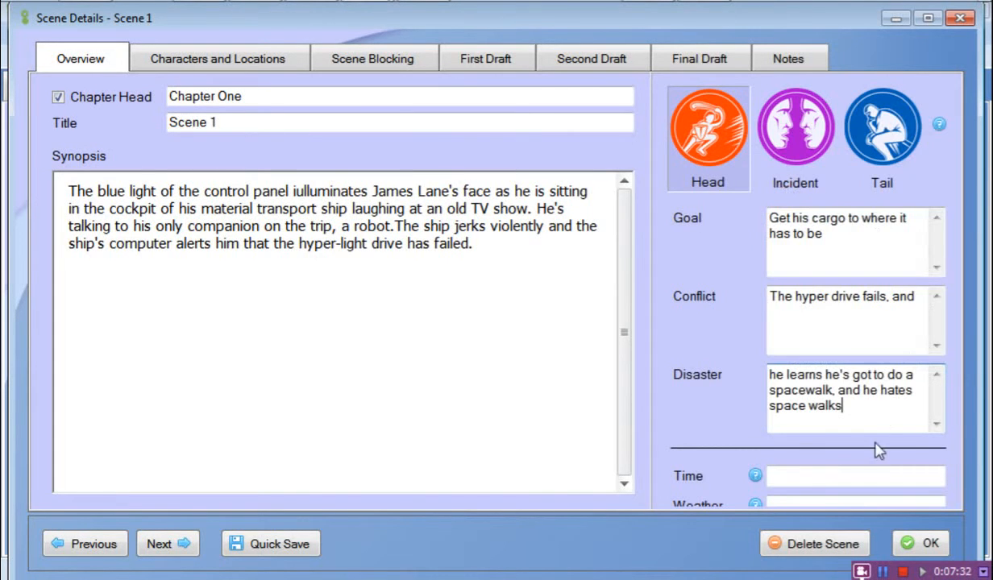
- Capitalise the first word of the disaster text to "He" and accept the Scene 1 details
left_click(772, 376)
key("BackSpace")
type("H")
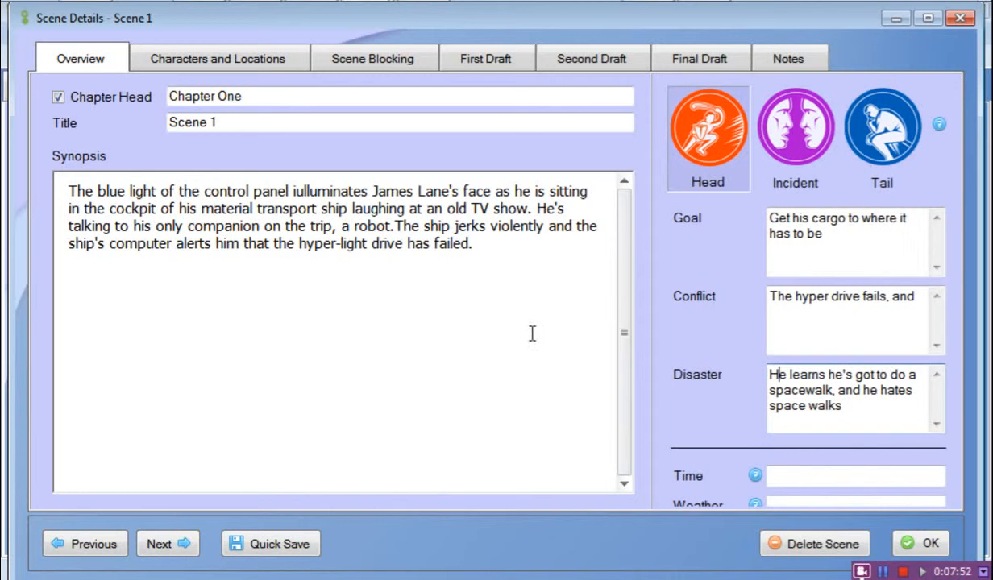
left_click(925, 546)
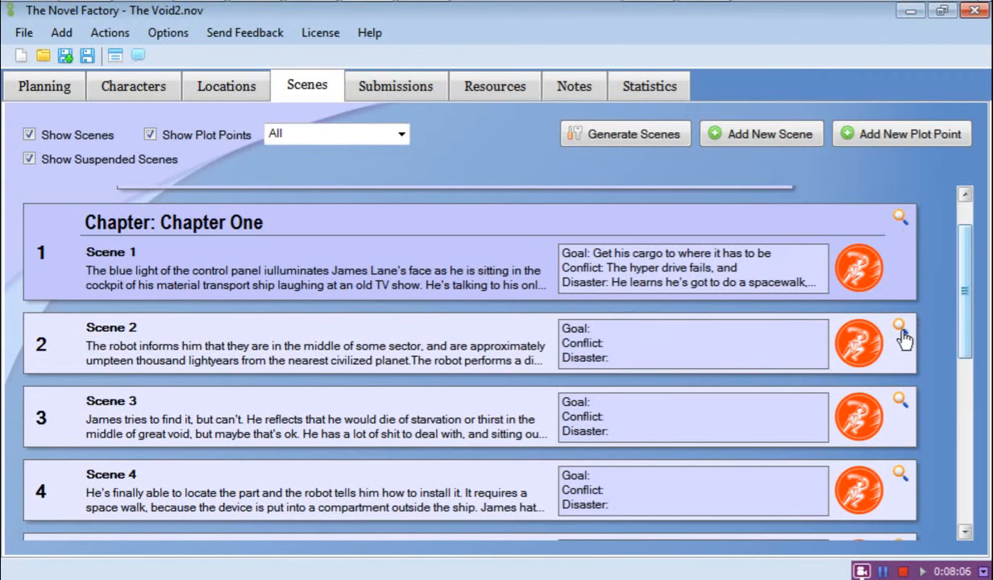
- Reopen the Scene 1 details from the scene list and advance to the next scene
left_click(899, 219)
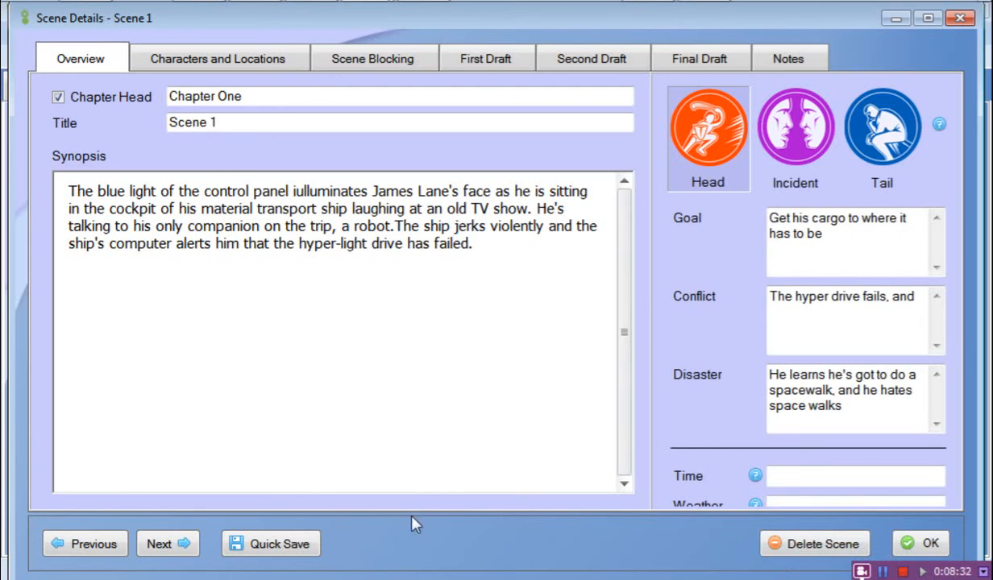
left_click(162, 544)
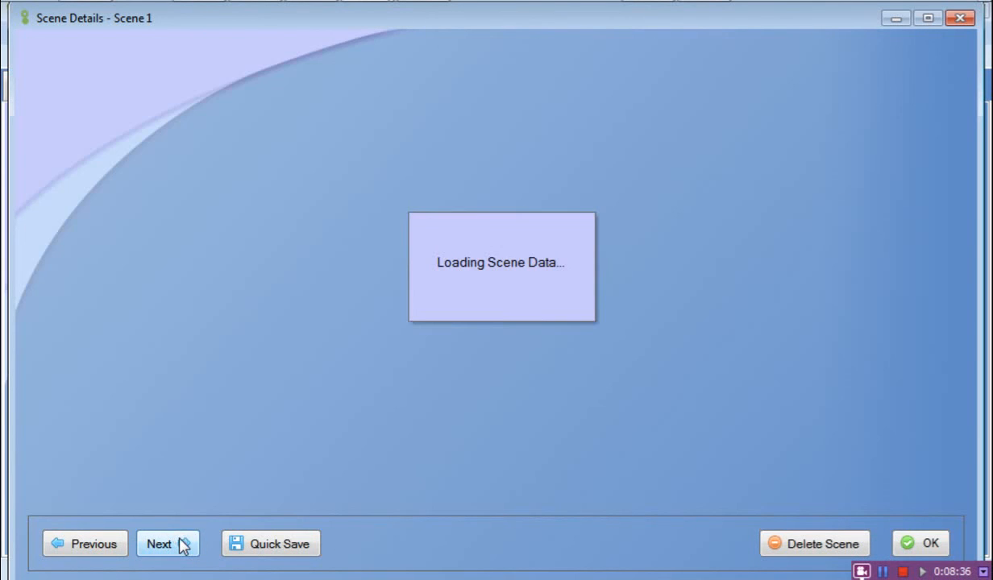